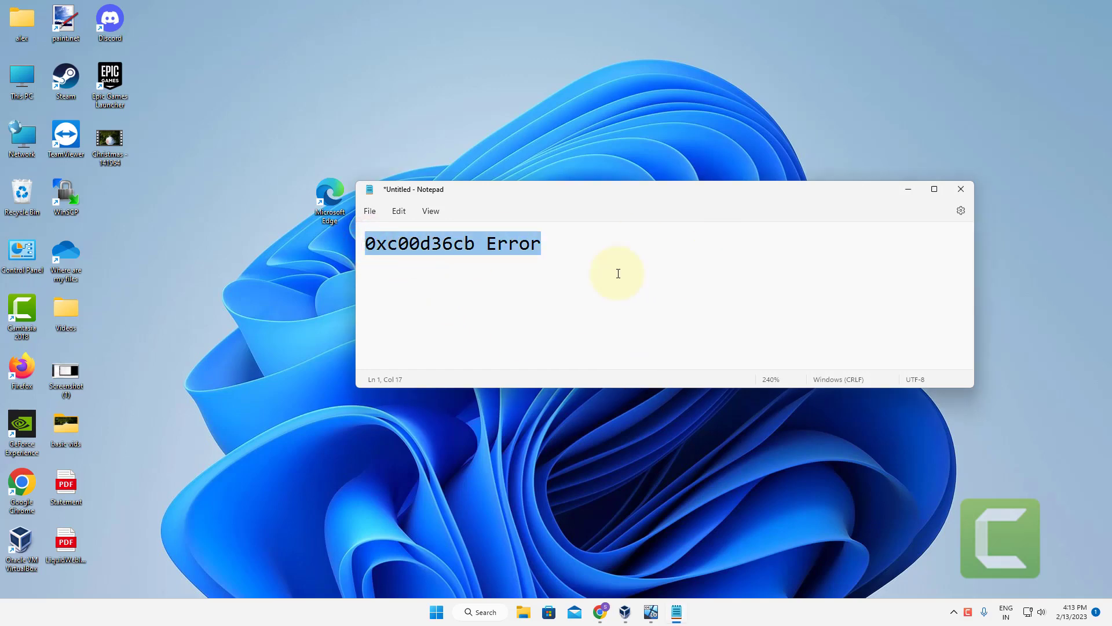
Deselect the '0xc00d36cb Error' note text and minimize Notepad to show the desktop
left_click(526, 263)
left_click(908, 190)
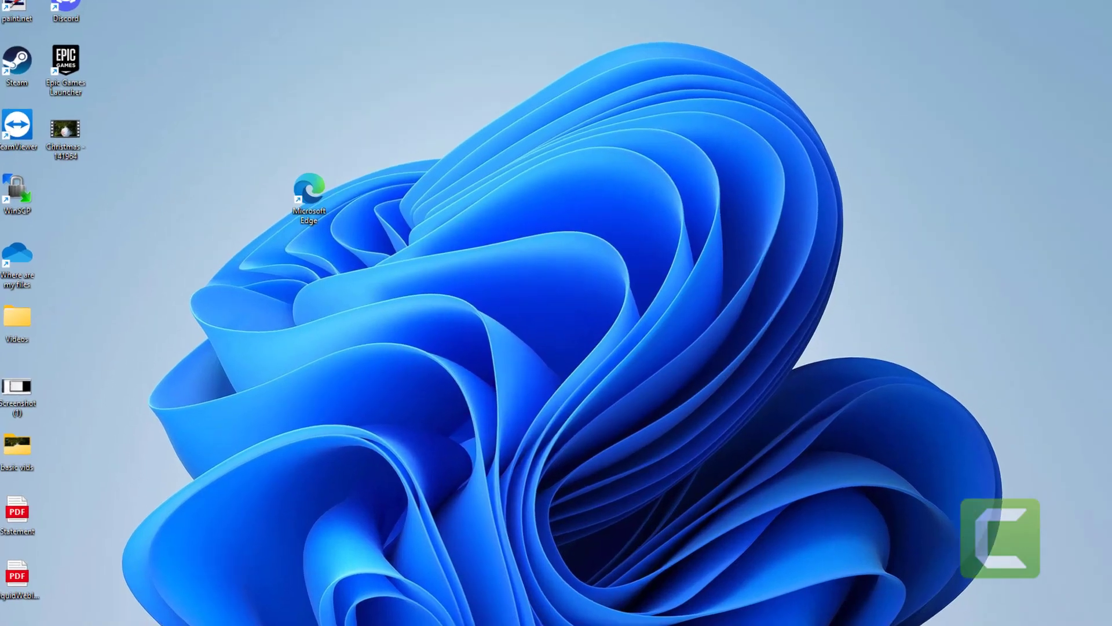
Search for 'movies & TV' and bring up the Movies & TV app's context menu
left_click(479, 612)
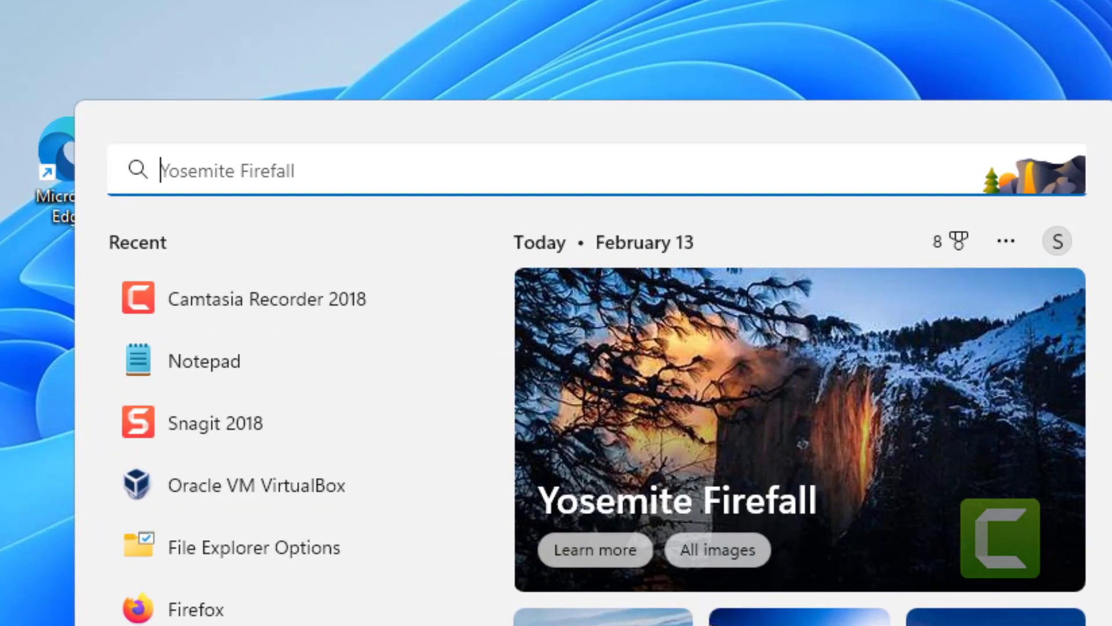
type("movie")
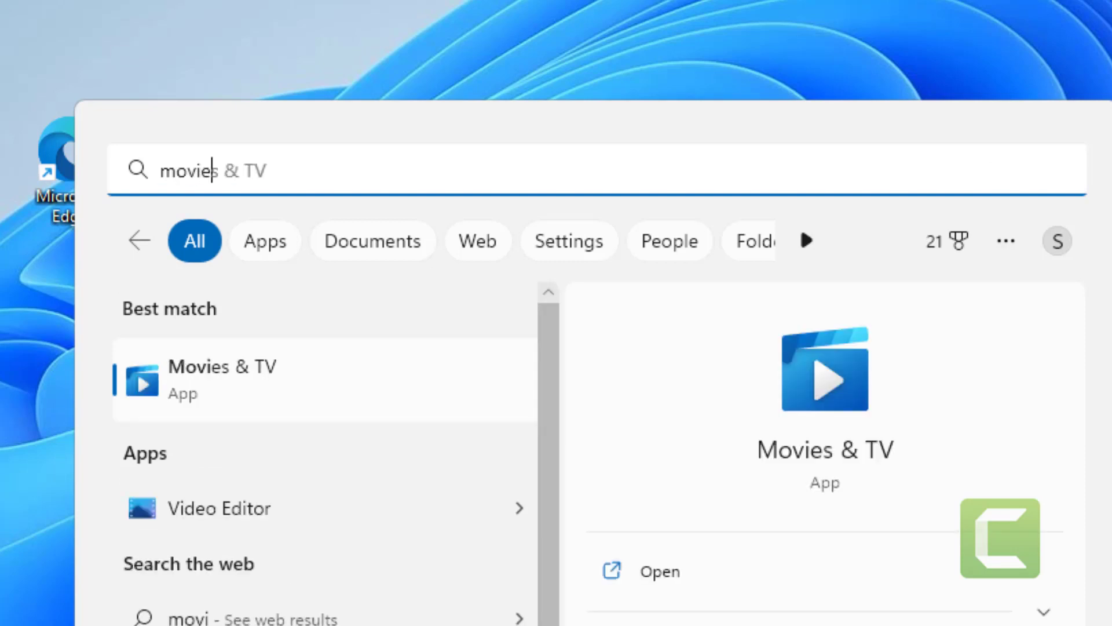
type("s ")
type("&")
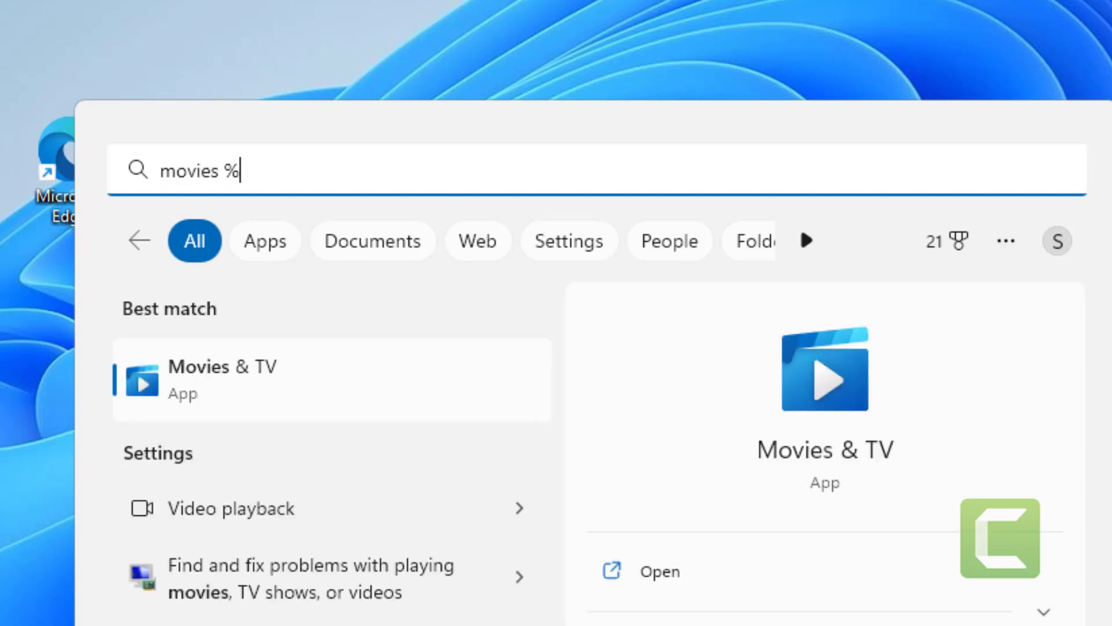
key("BackSpace")
type("TV")
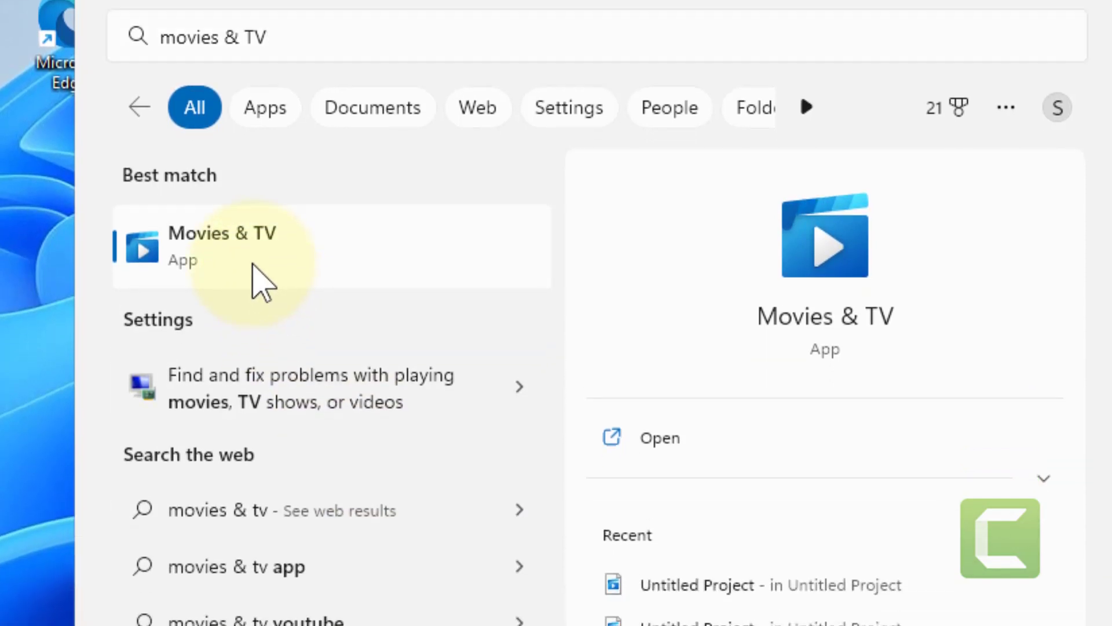
right_click(262, 280)
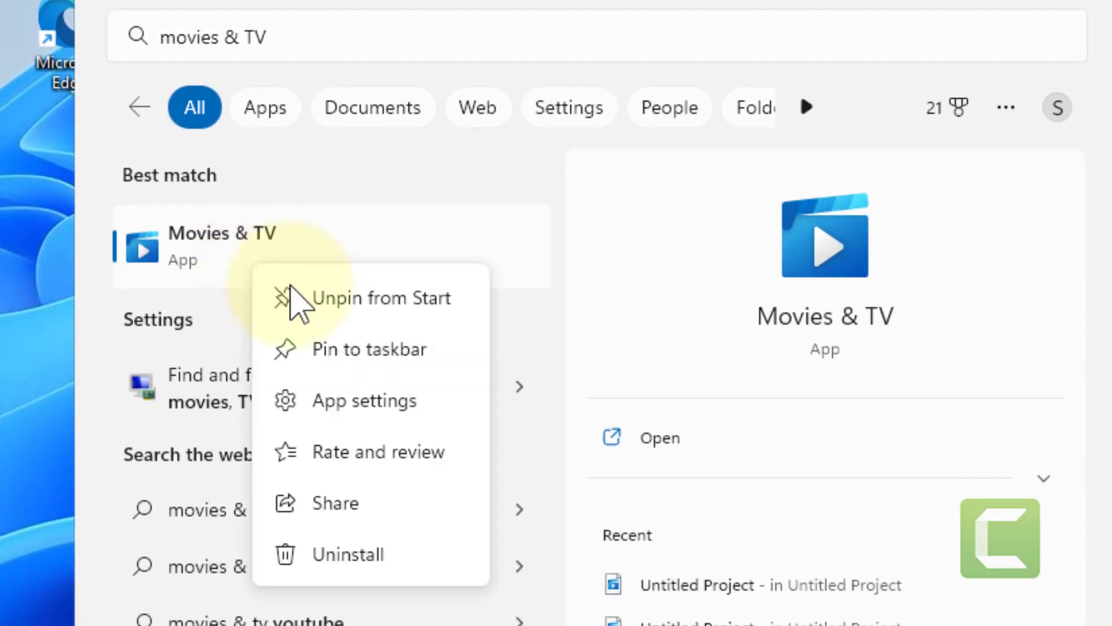
Reset the Movies & TV app from its App settings page and confirm the reset
left_click(388, 415)
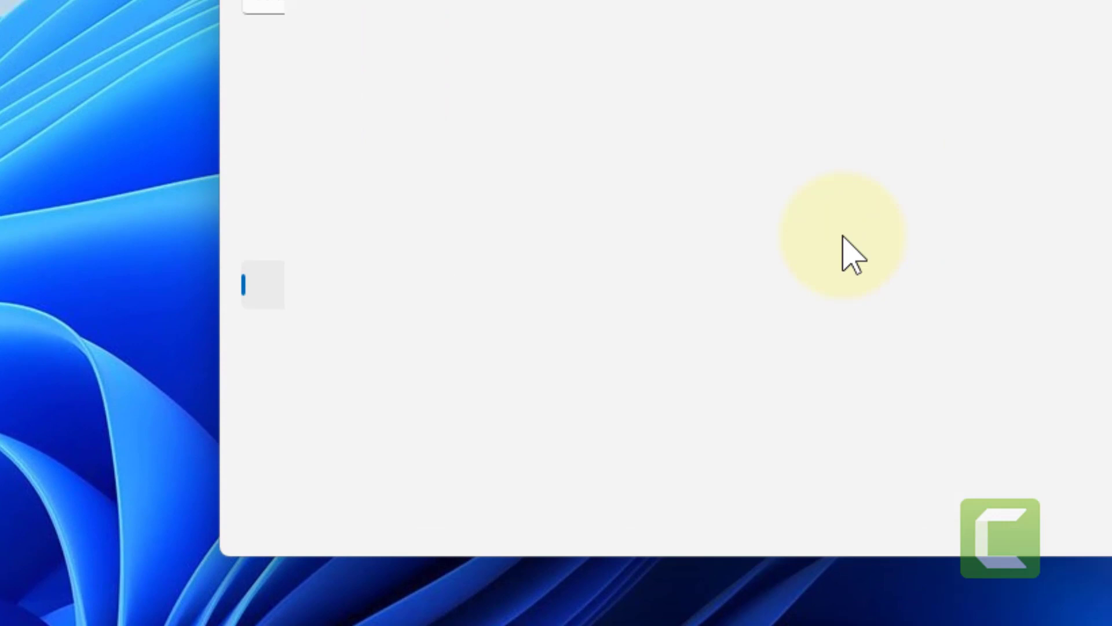
scroll(557, 270, "down", 5)
scroll(552, 291, "down", 4)
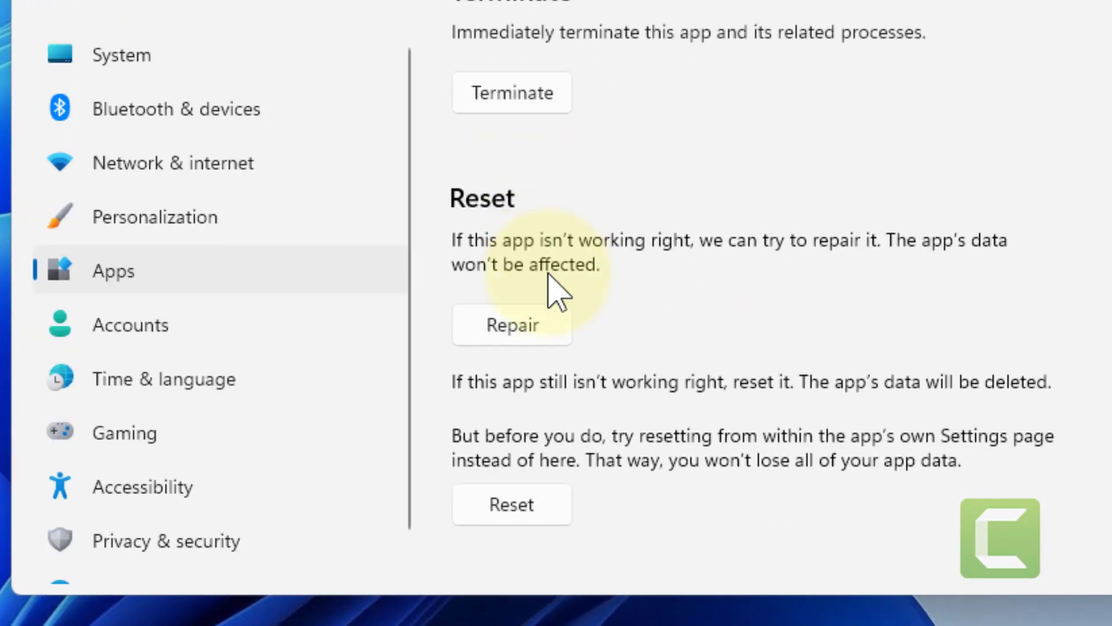
scroll(551, 295, "down", 2)
scroll(549, 292, "down", 1)
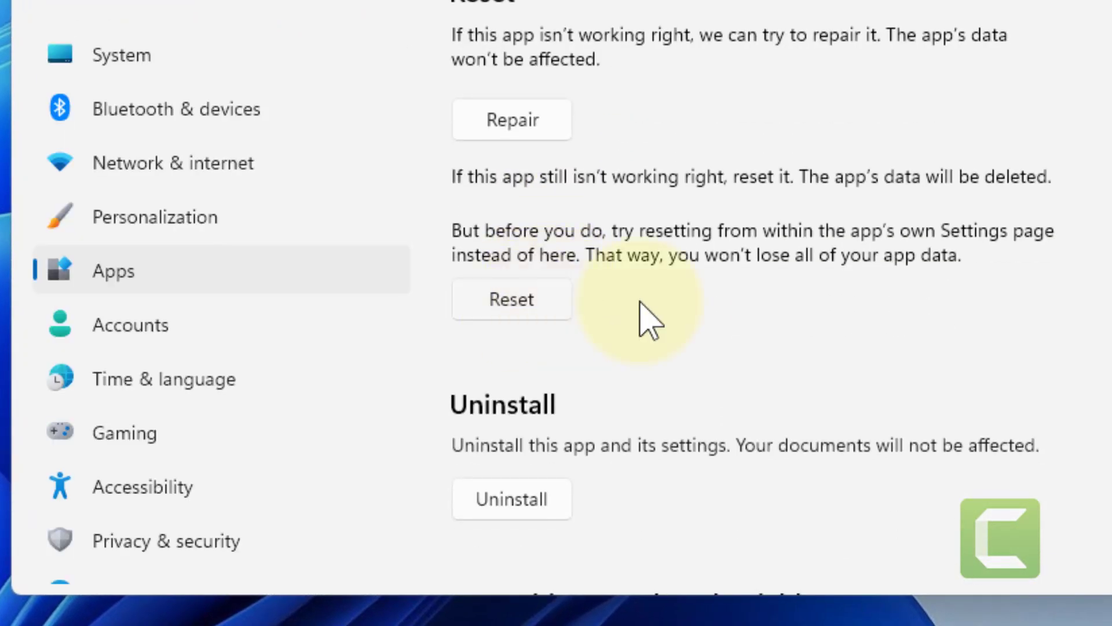
left_click(563, 329)
left_click(651, 244)
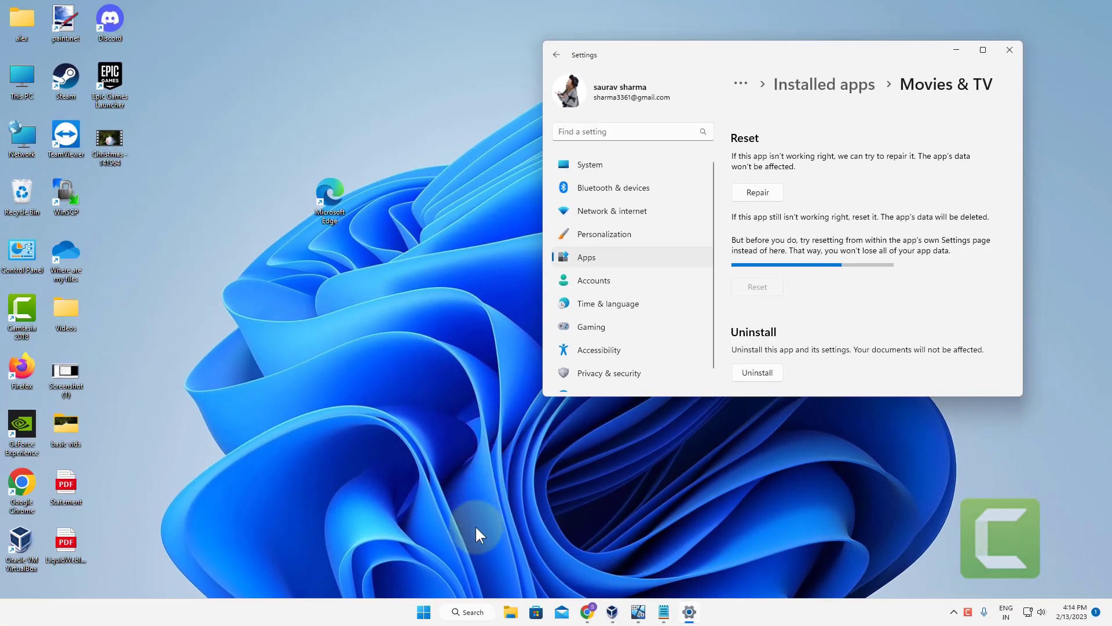
Search Windows for 'troubleshoot settings' using the suggested search
left_click(462, 613)
type("t")
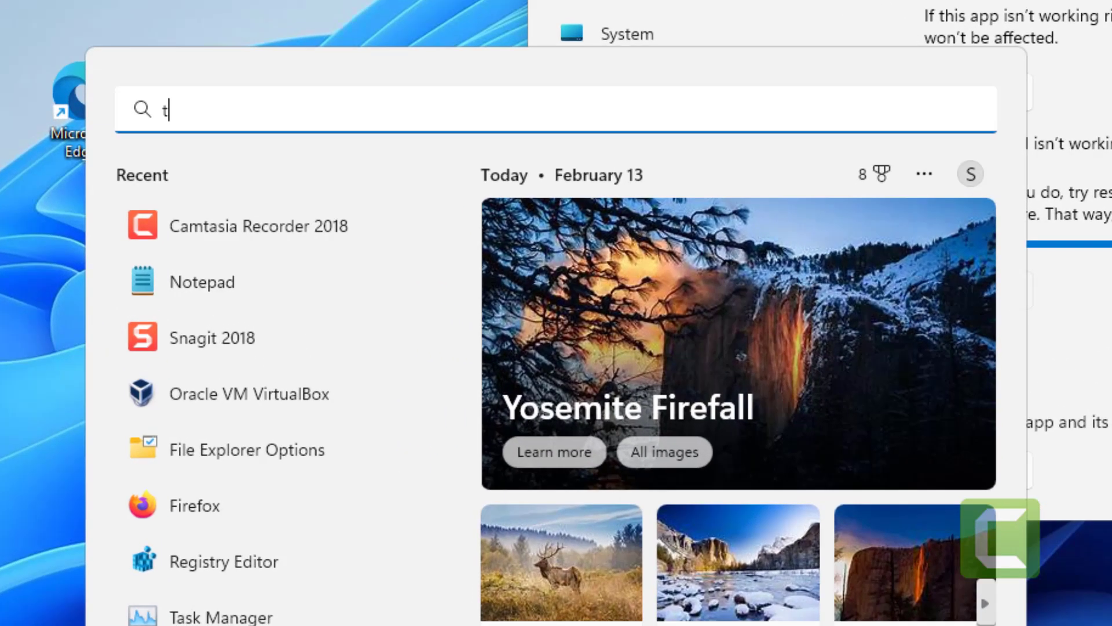
type("roublesh")
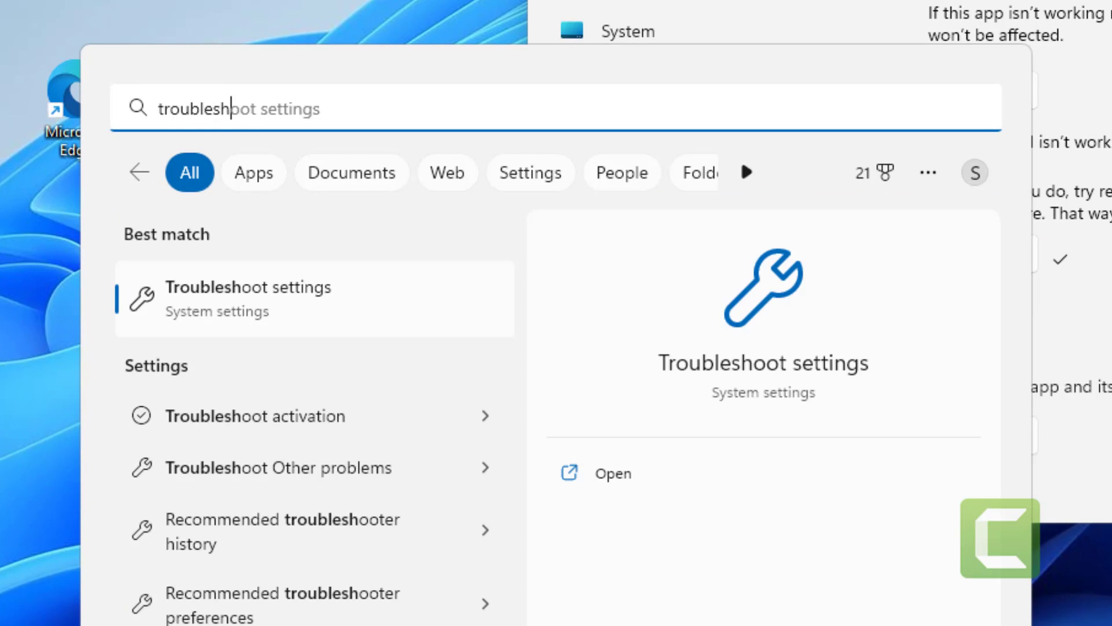
type("oot")
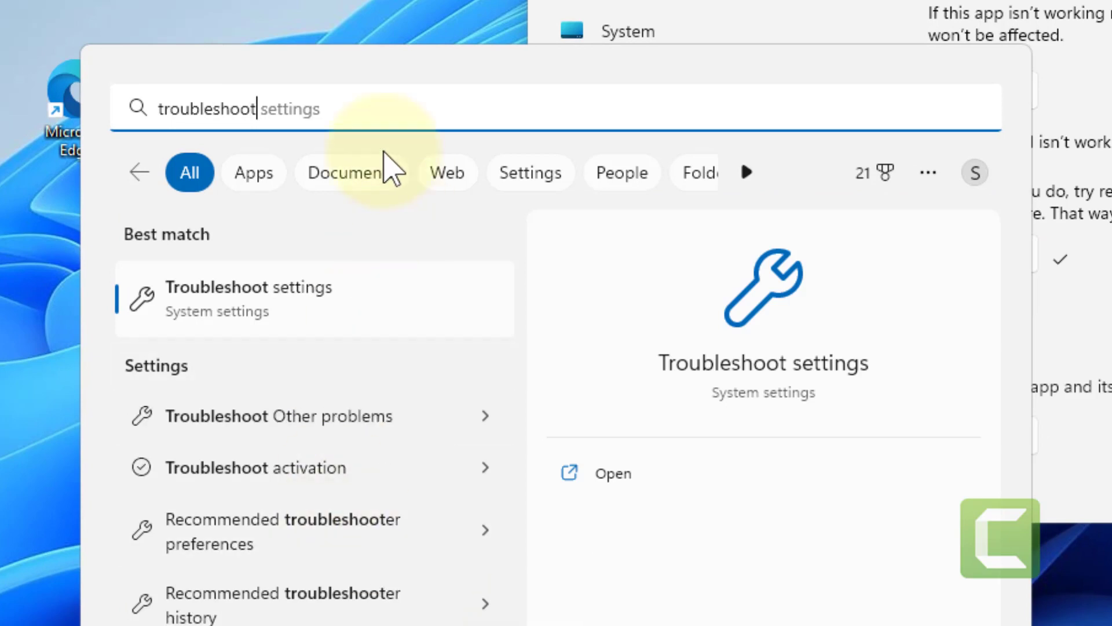
left_click(347, 95)
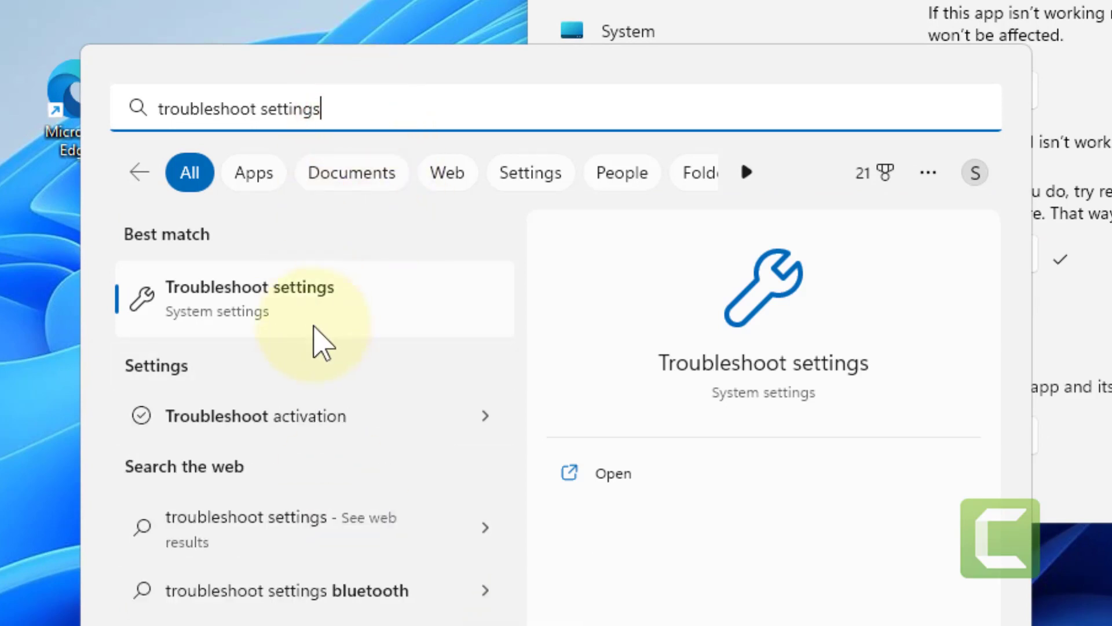
Go from Troubleshoot settings to the Other troubleshooters list down to Windows Store Apps
left_click(318, 338)
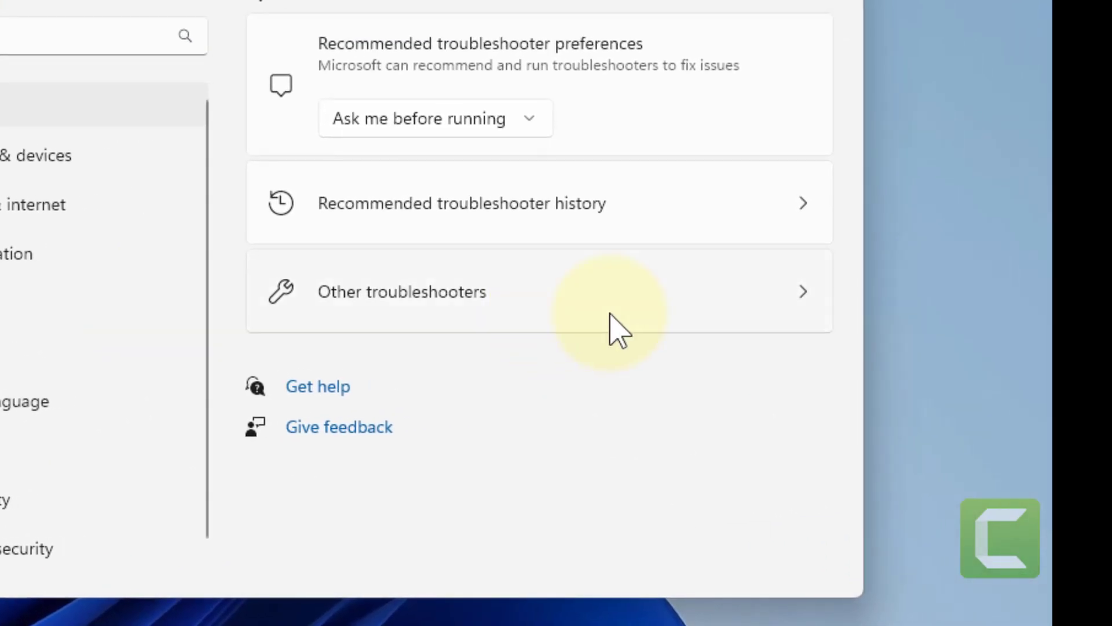
left_click(580, 325)
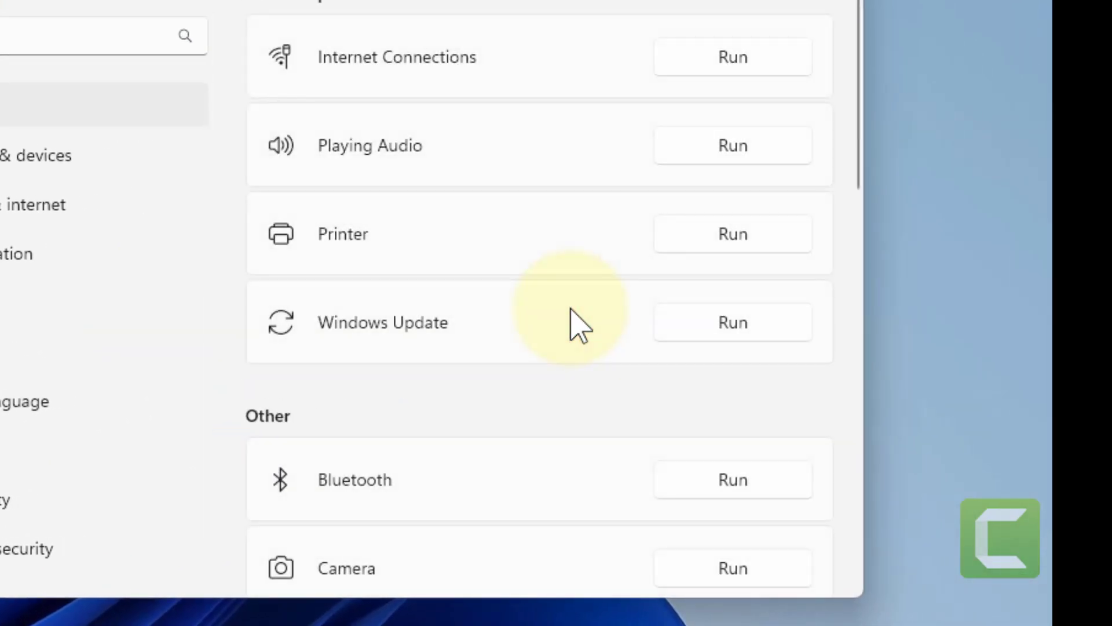
scroll(580, 326, "down", 1)
scroll(579, 326, "down", 3)
scroll(580, 326, "down", 1)
scroll(580, 326, "down", 2)
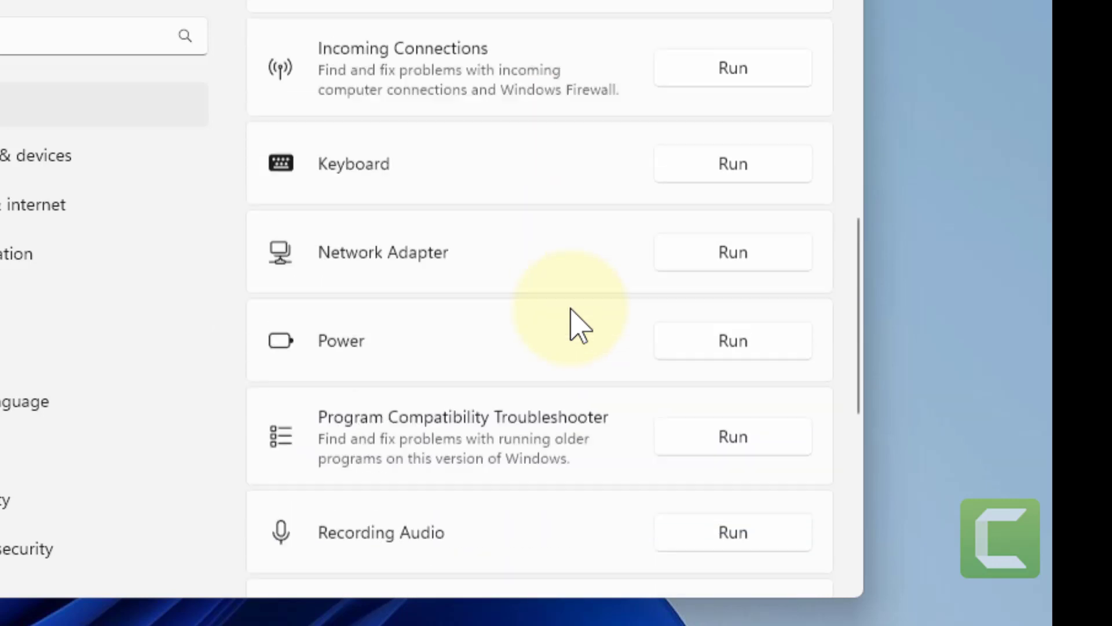
scroll(580, 326, "down", 1)
scroll(579, 326, "down", 2)
scroll(580, 326, "down", 2)
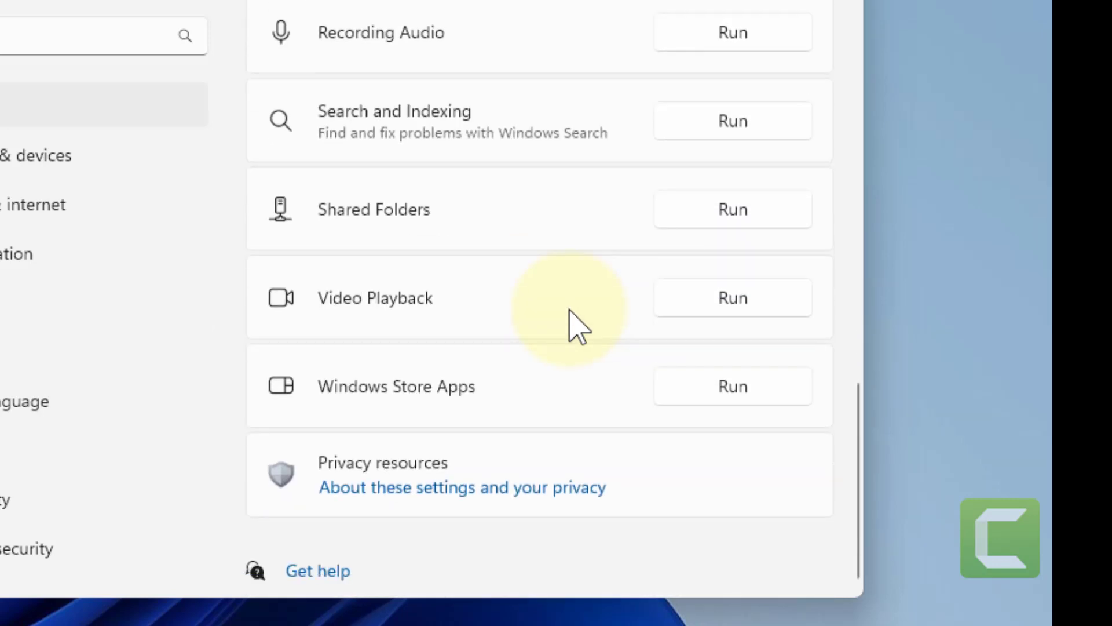
Run the Video Playback troubleshooter, open video playback settings, and close it
left_click(727, 300)
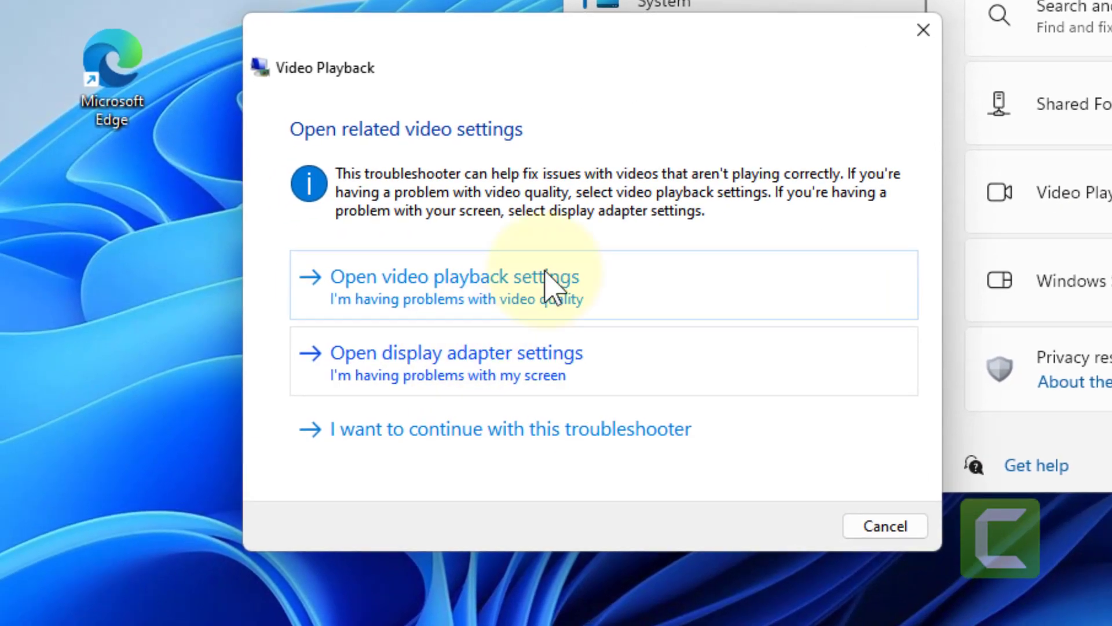
left_click(426, 304)
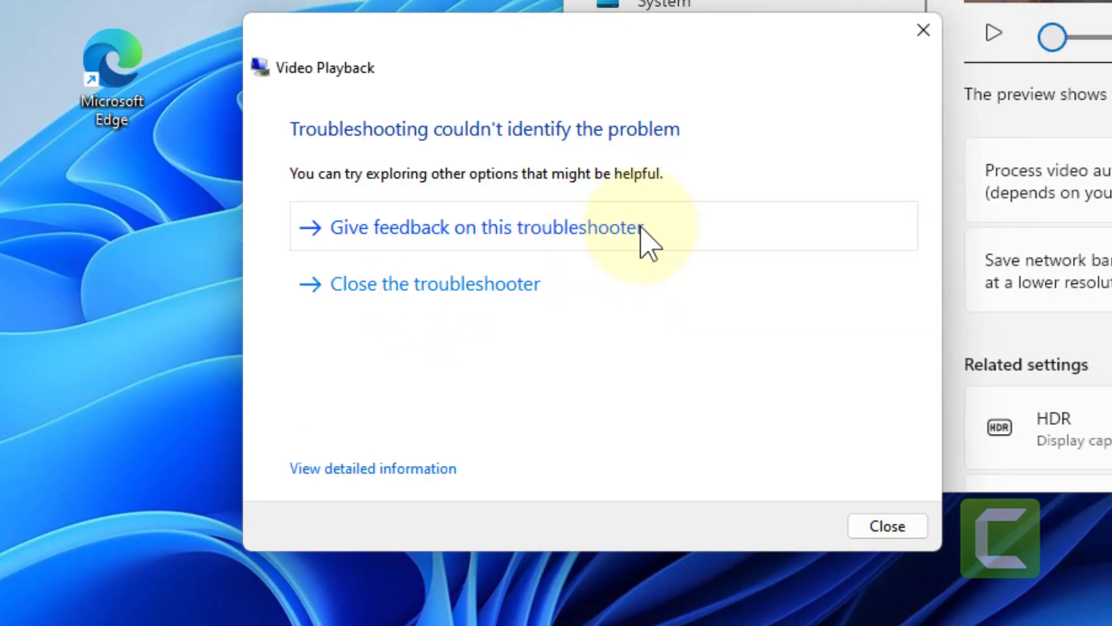
left_click(922, 32)
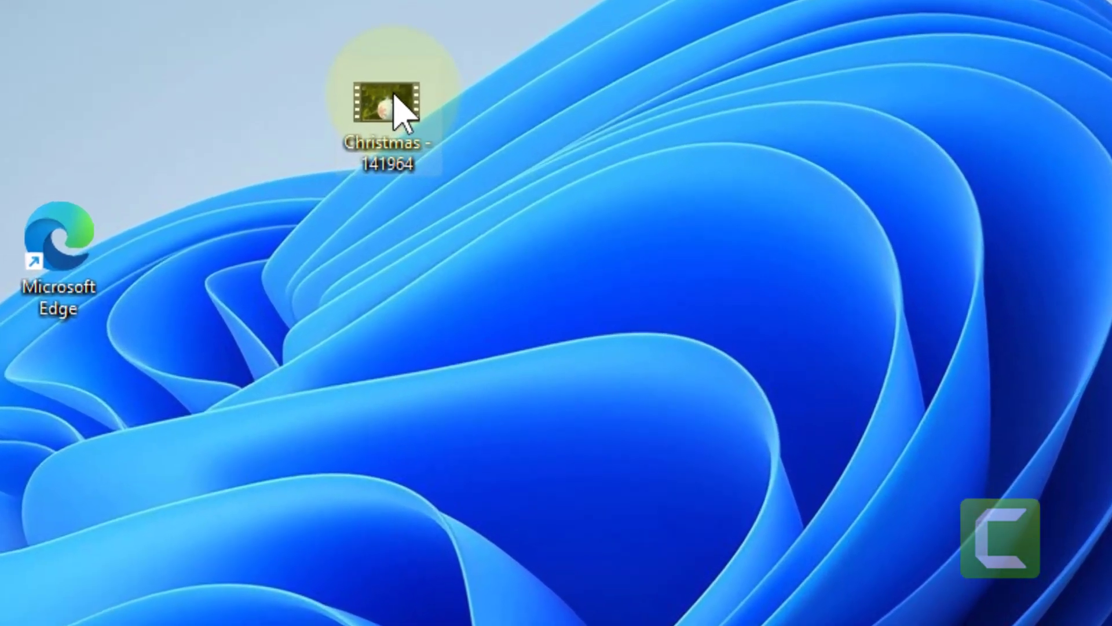
Open the advanced security settings for the Christmas - 141964 video file
right_click(464, 138)
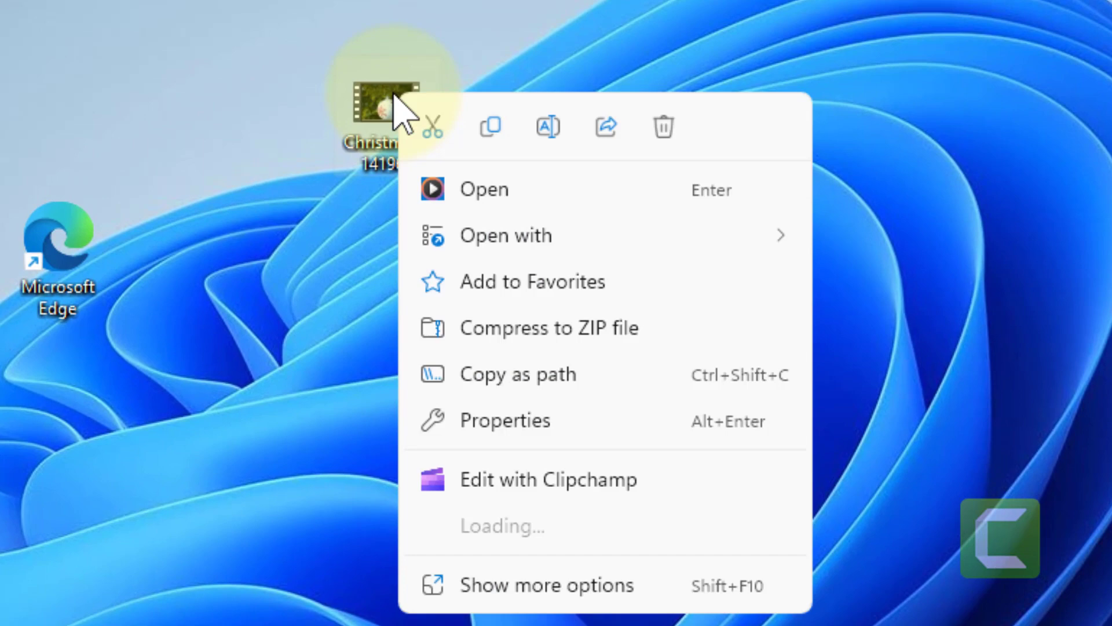
left_click(562, 424)
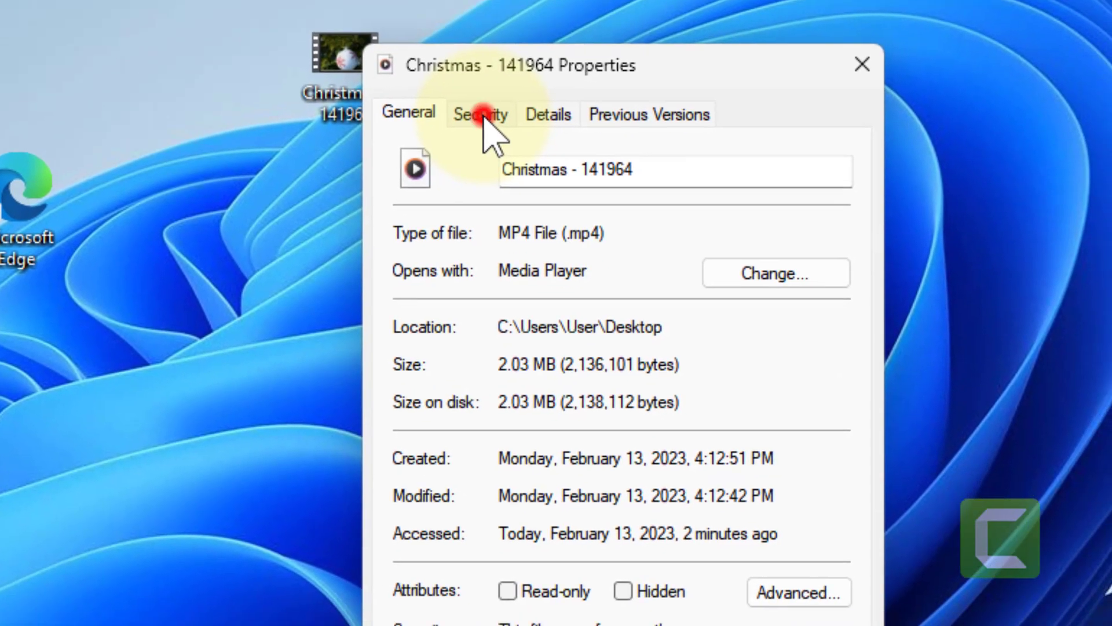
left_click(524, 171)
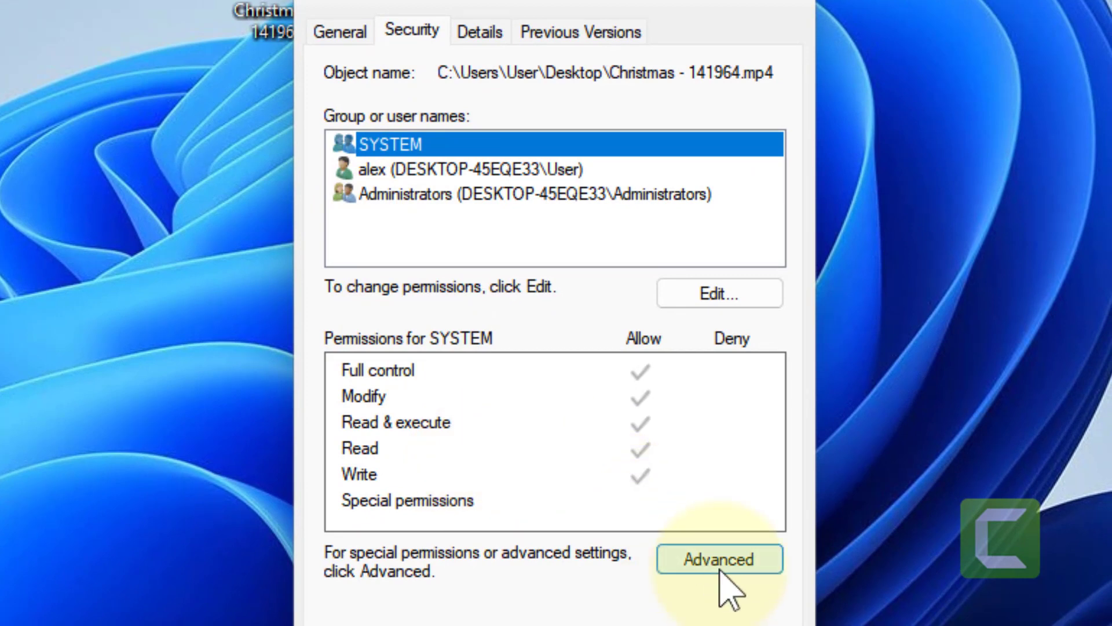
left_click(721, 565)
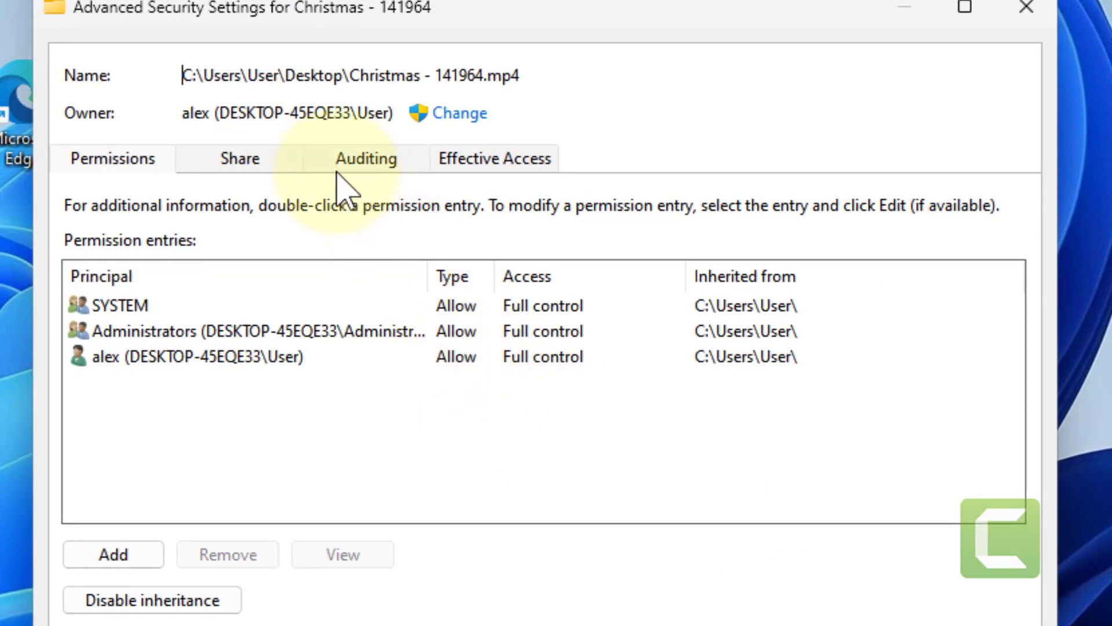
Make Everyone the file's owner, apply the change, and close both property windows
left_click(463, 115)
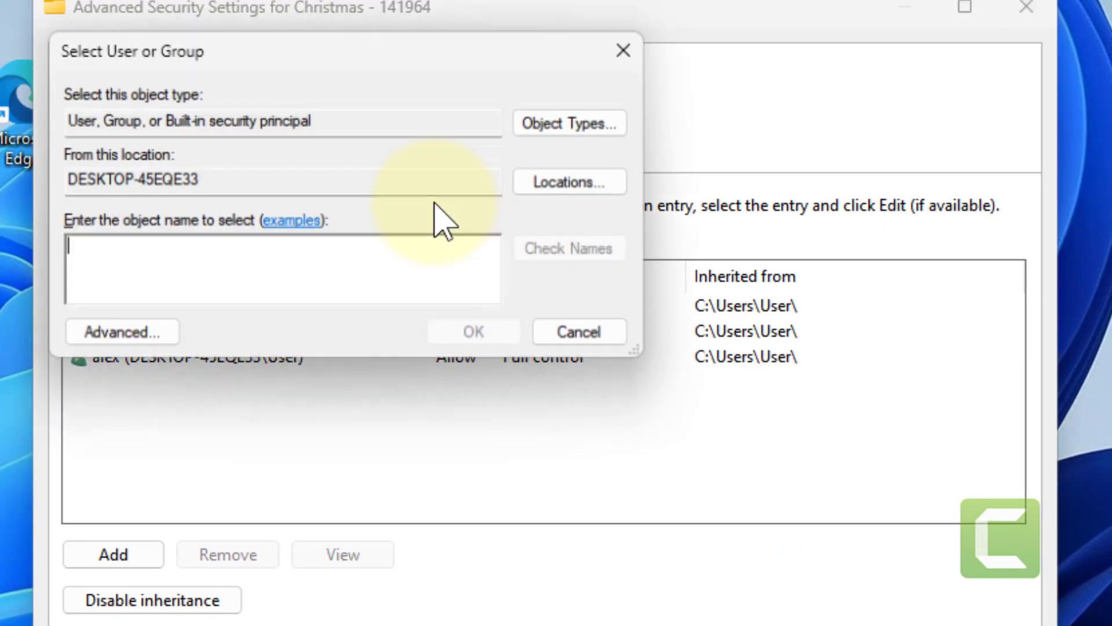
type("ev")
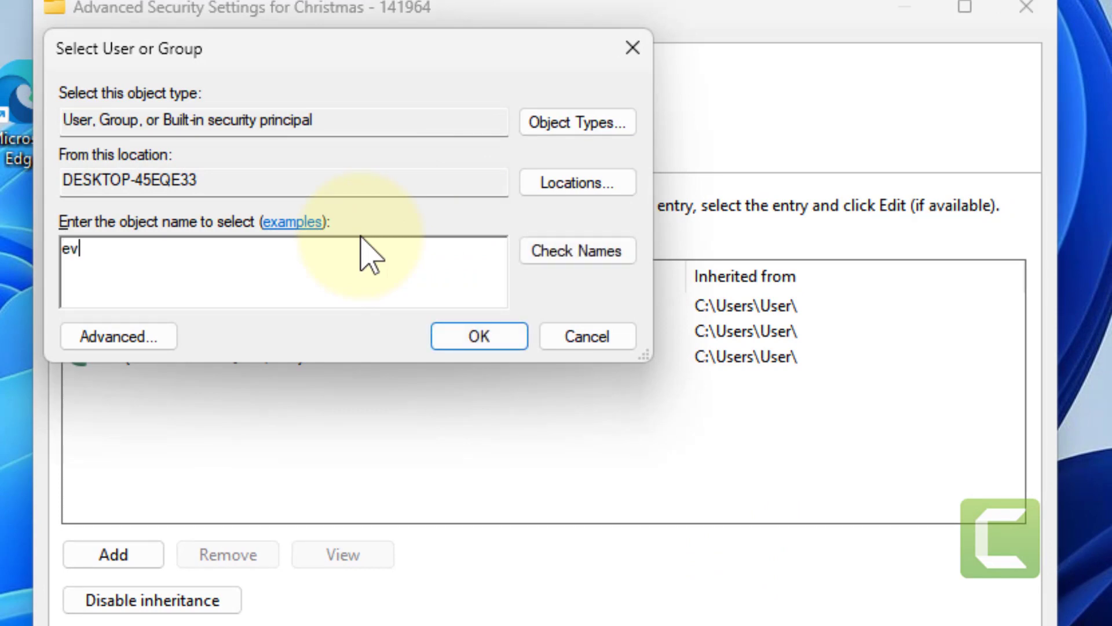
type("eryone")
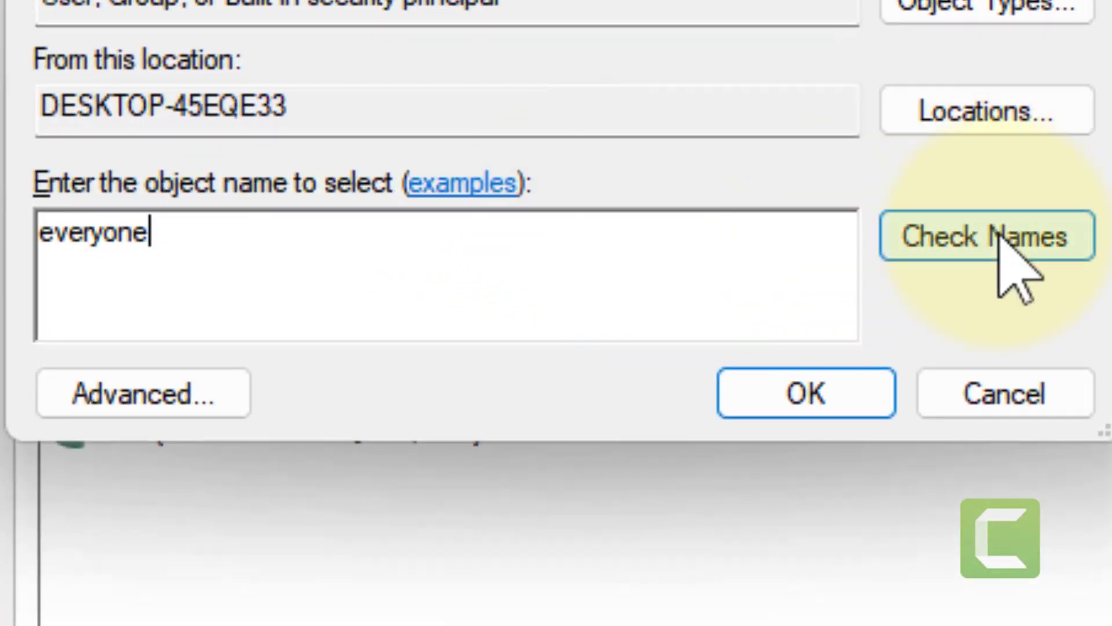
left_click(999, 244)
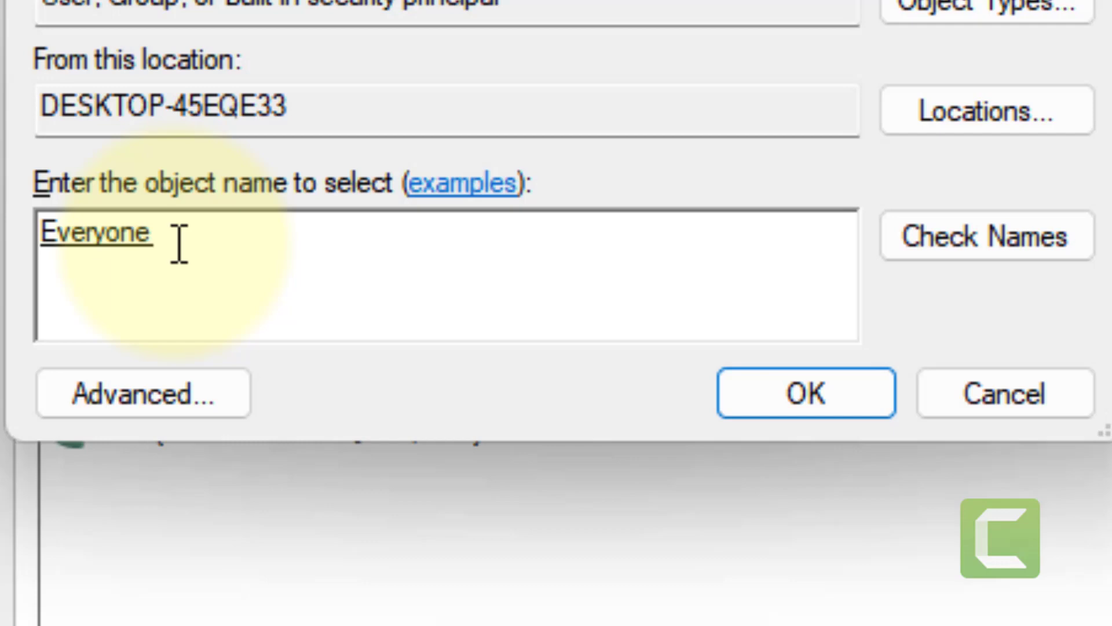
left_click(807, 393)
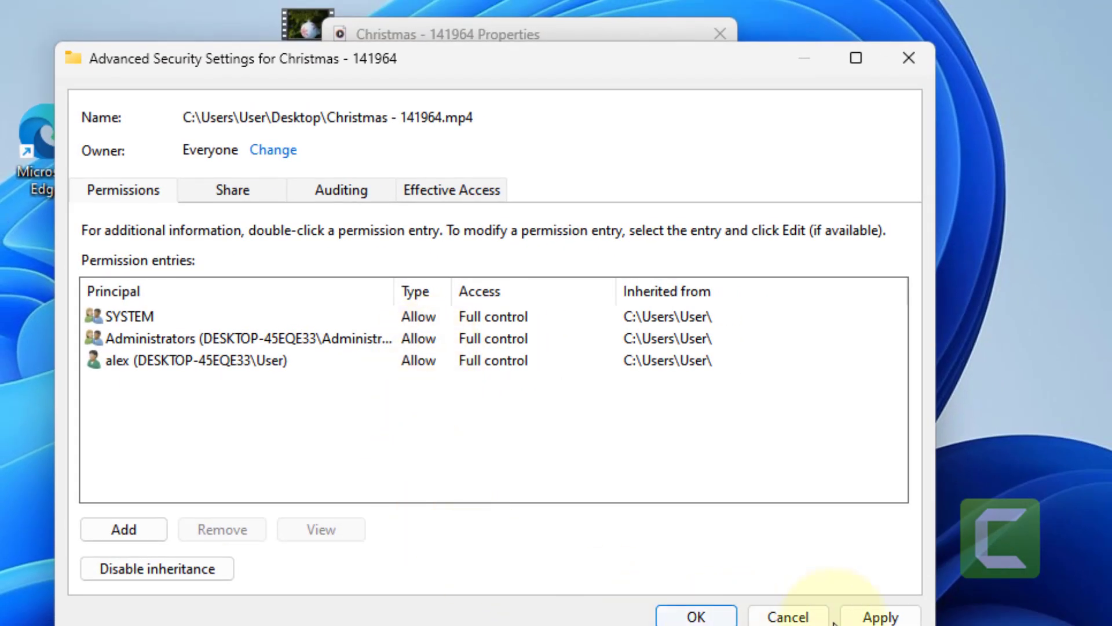
left_click(860, 616)
left_click(681, 443)
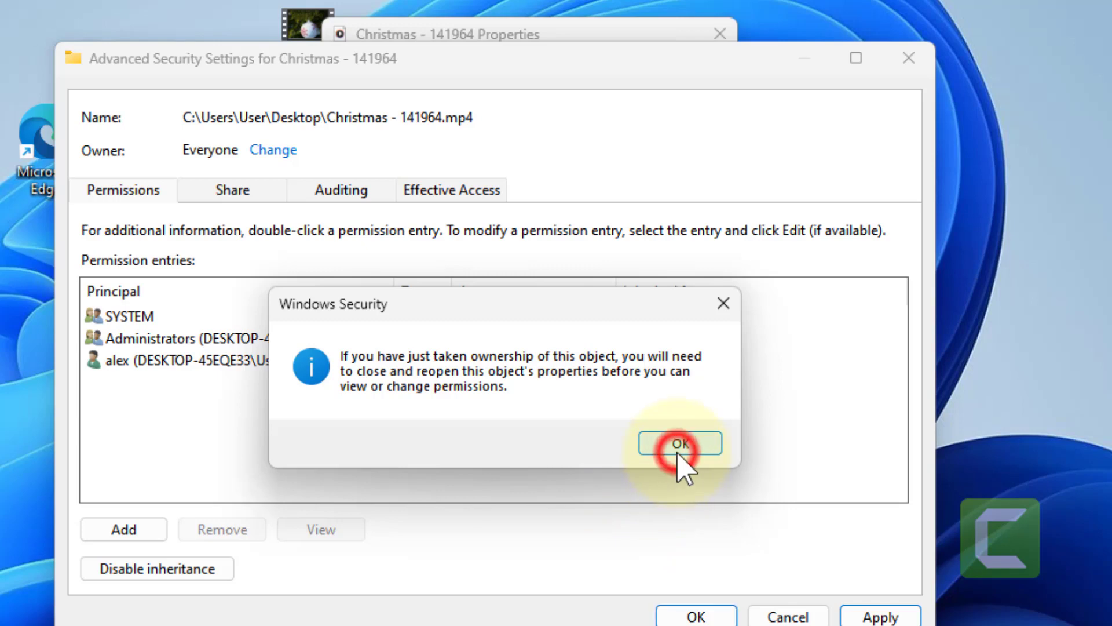
left_click(696, 615)
left_click(507, 569)
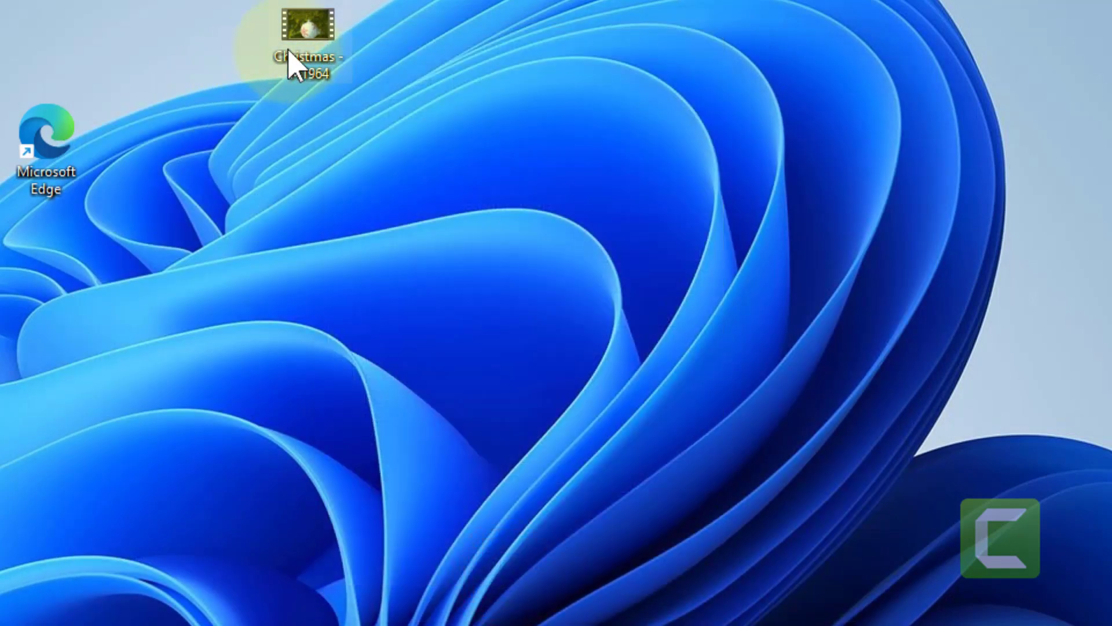
double_click(295, 52)
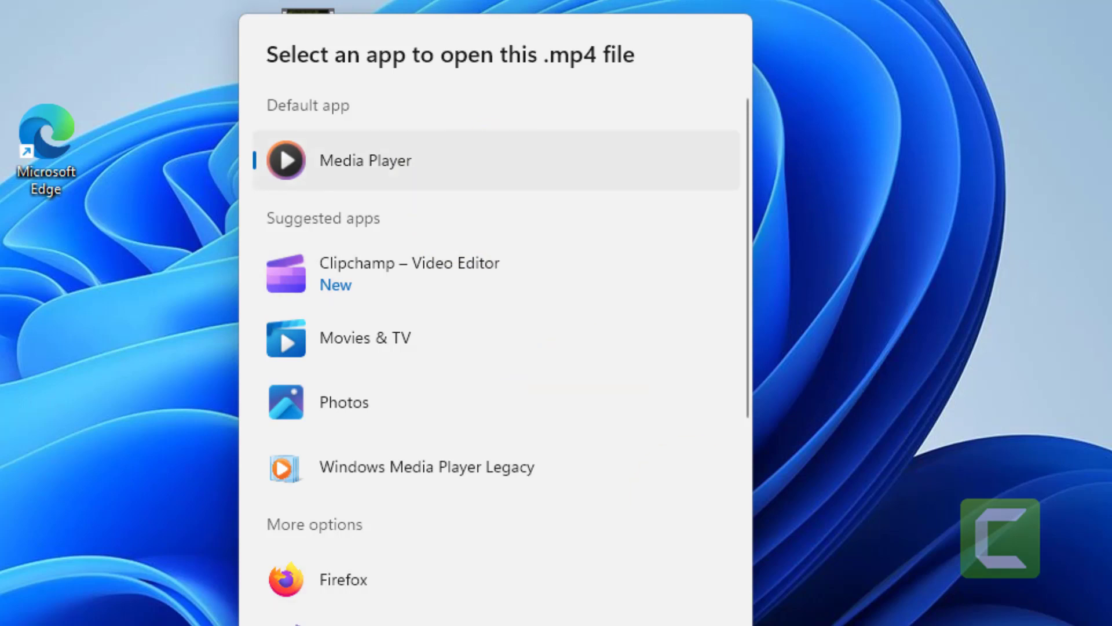
left_click(90, 114)
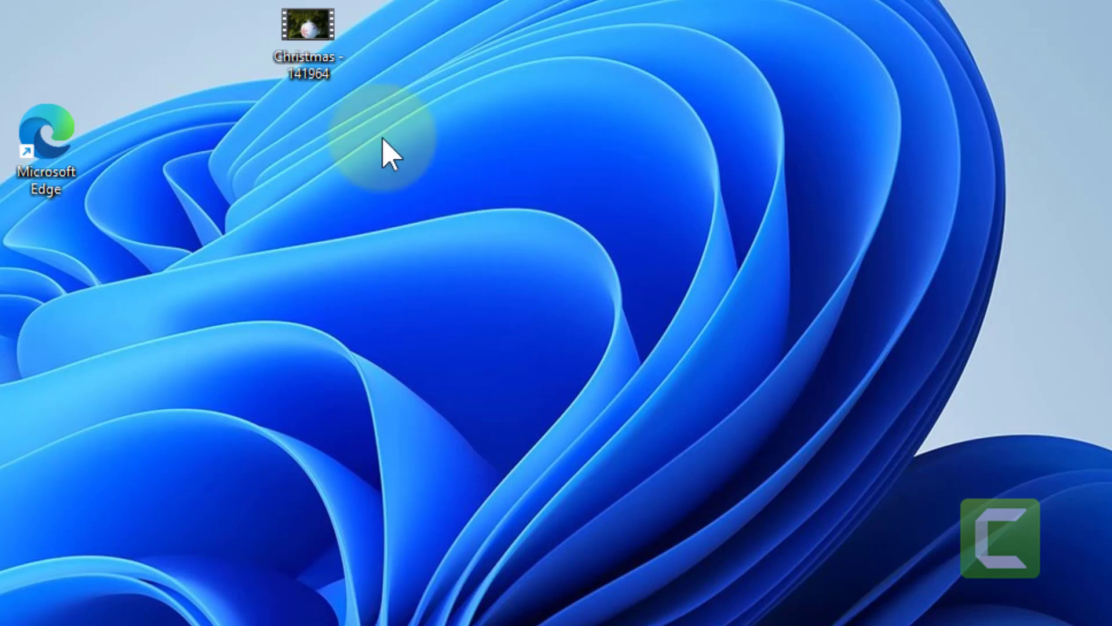
Dismiss the Christmas video's context menu and open Windows search with Win+S
right_click(300, 30)
mouse_move(382, 142)
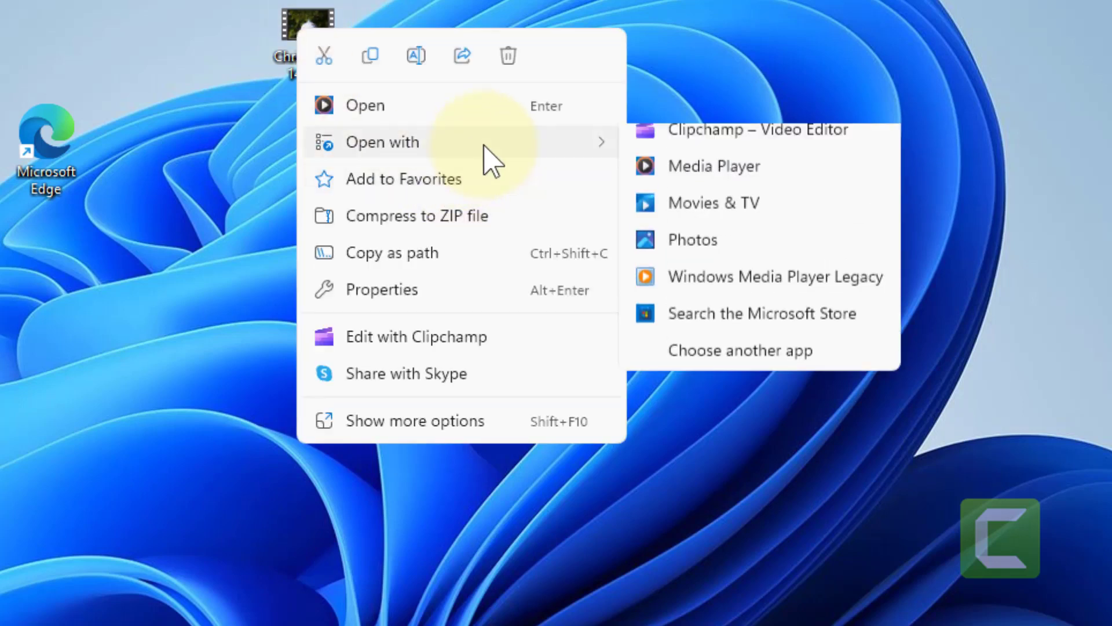
left_click(1105, 534)
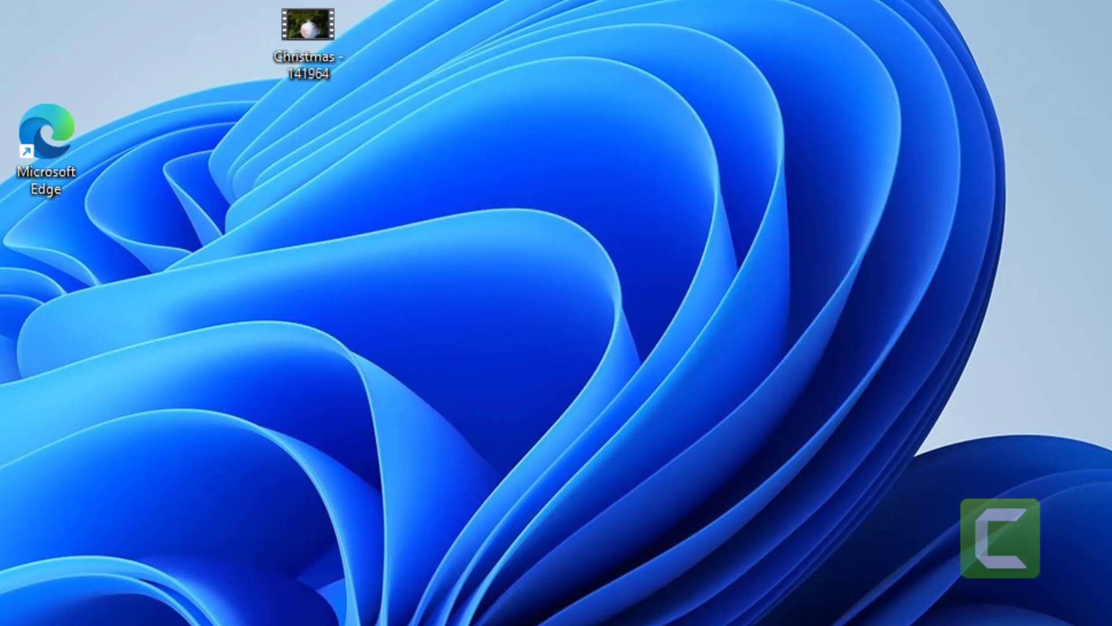
key("super+s")
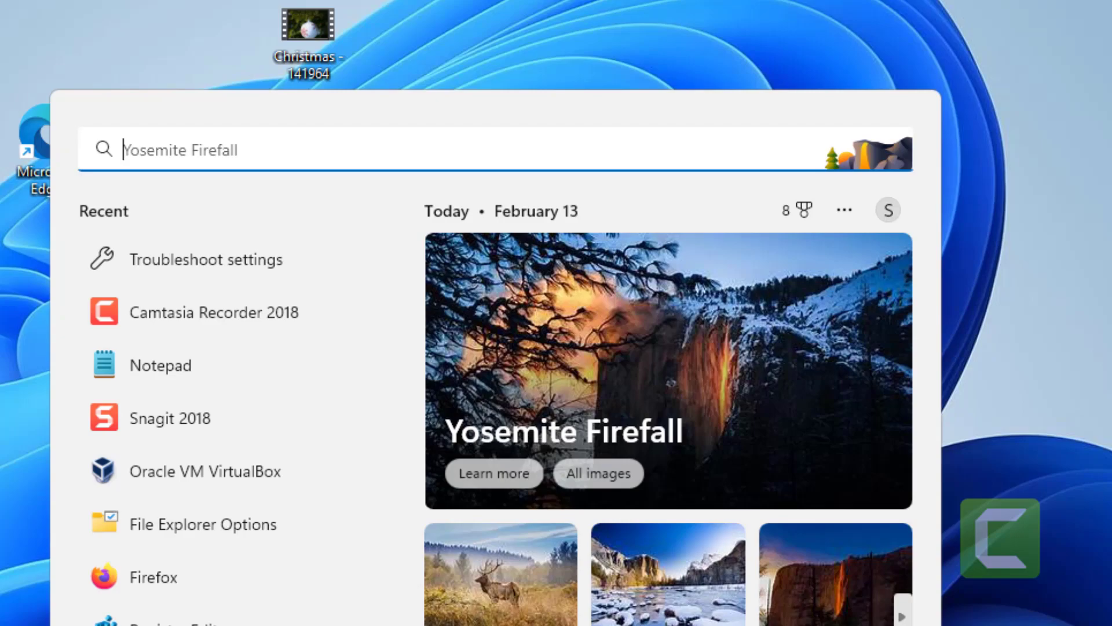